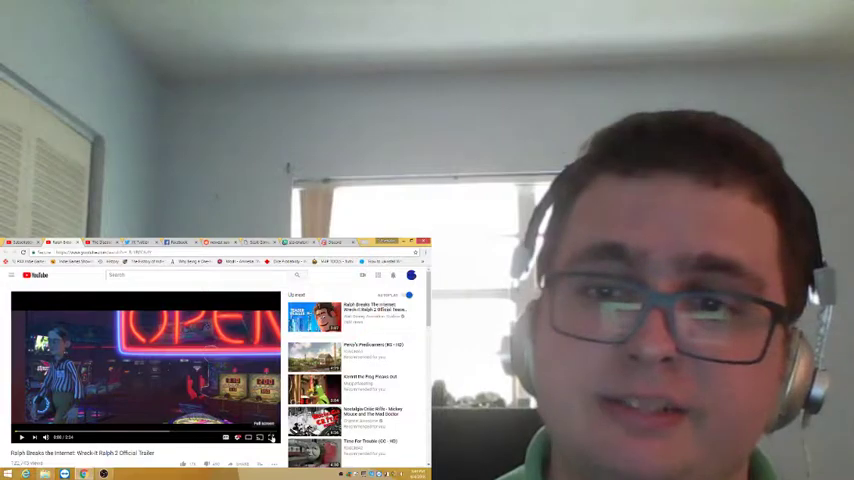
# Step: Play the Ralph Breaks the Internet trailer full screen until it ends
pyautogui.press('F11')
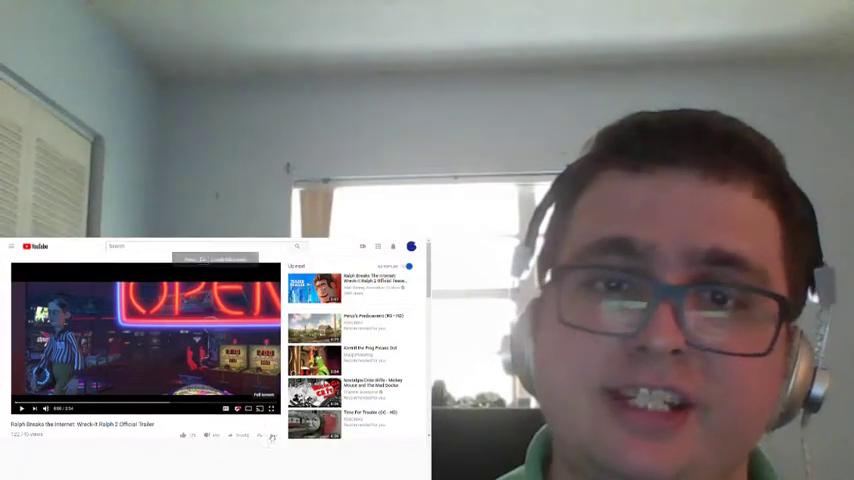
pyautogui.click(271, 408)
pyautogui.press('space')
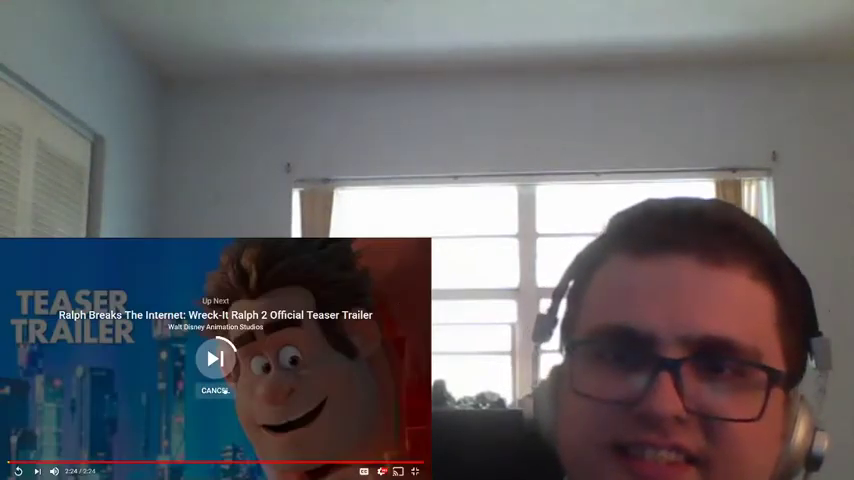
# Step: Cancel the up-next autoplay, leave full screen, and bring OBS Studio forward
pyautogui.click(222, 390)
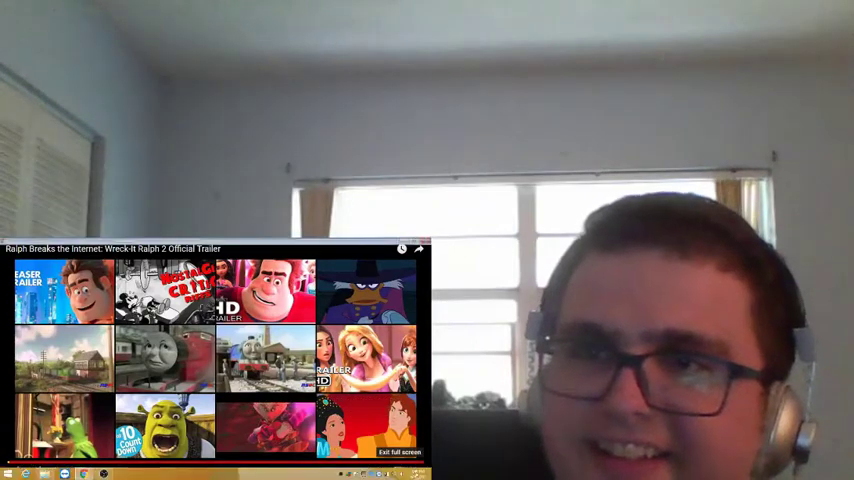
pyautogui.click(418, 452)
pyautogui.click(104, 473)
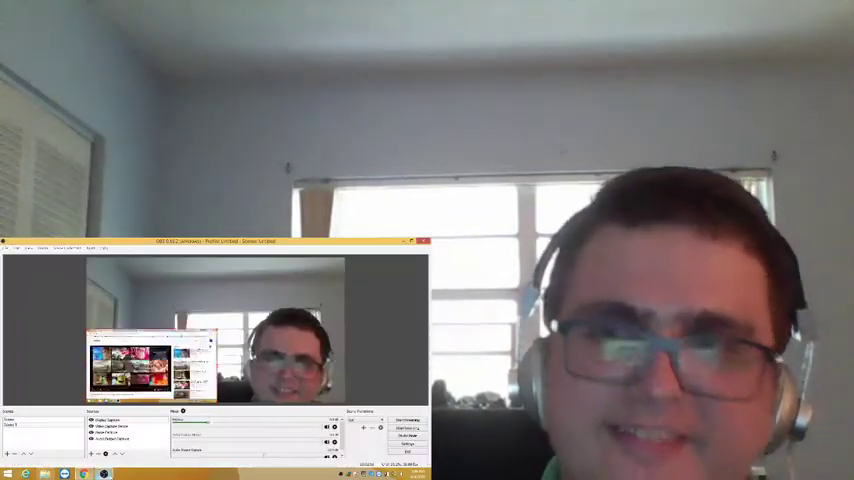